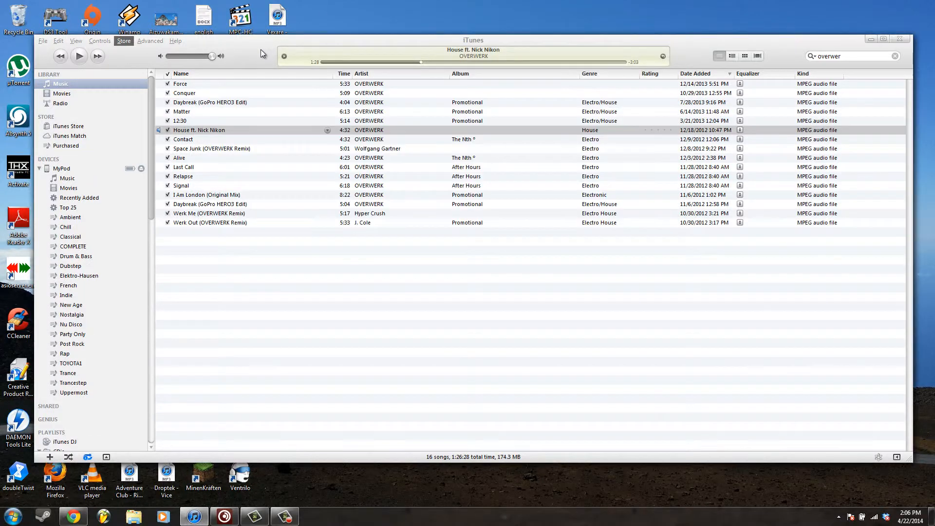
- Switch from iTunes to Massive and start a new, empty sound
click(264, 56)
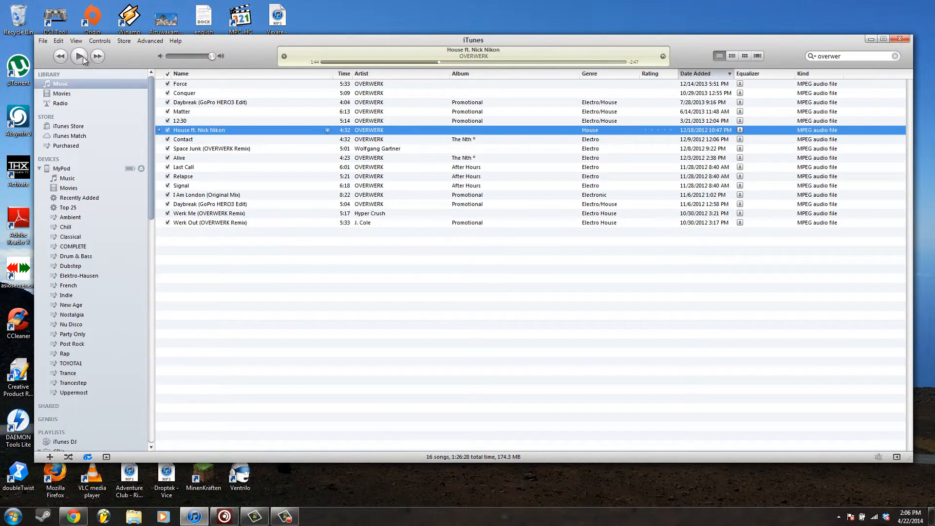
click(224, 516)
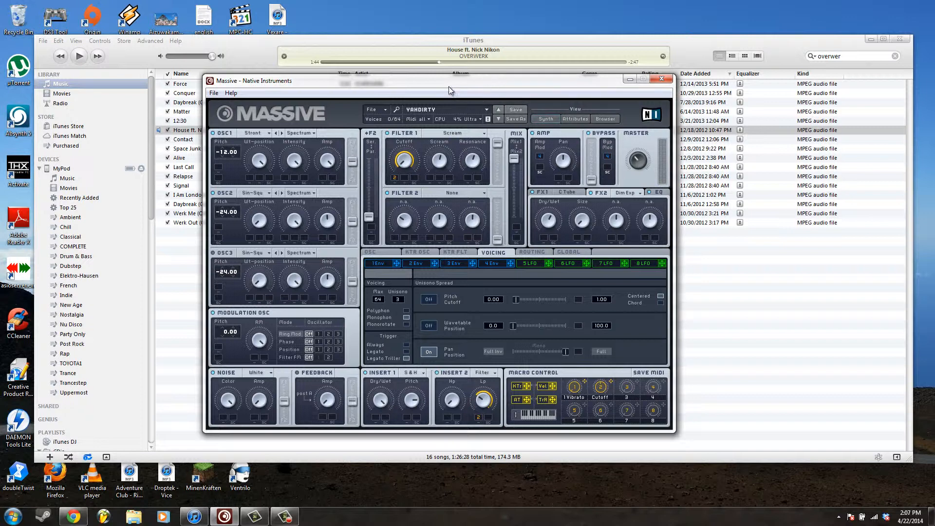
click(386, 112)
click(392, 111)
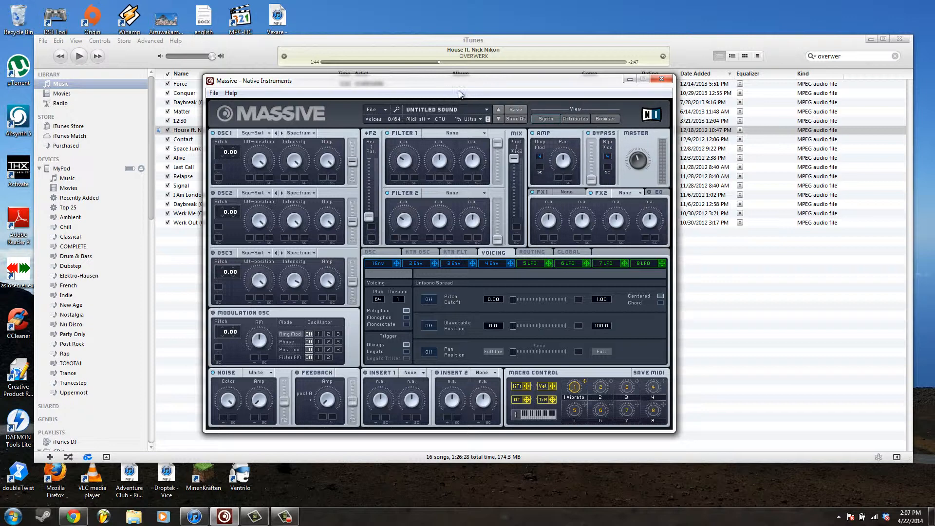
drag(459, 82, 470, 79)
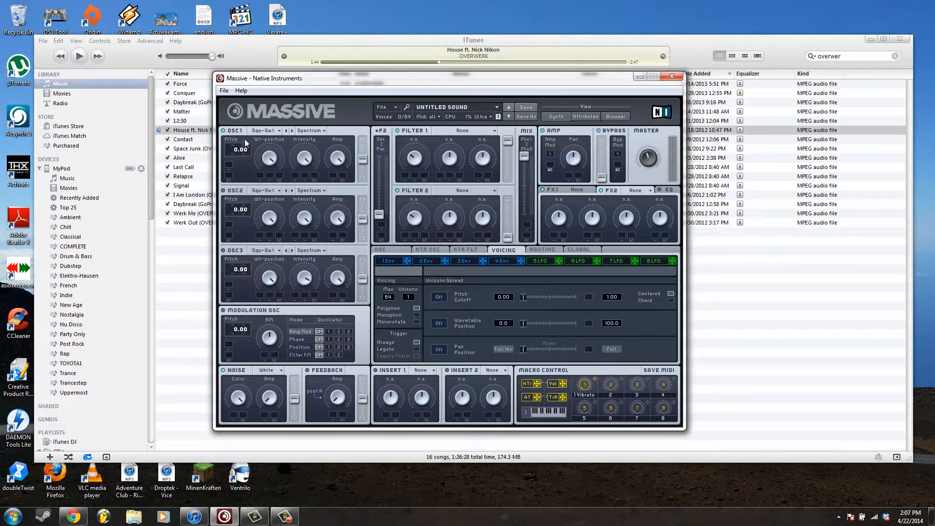
click(265, 131)
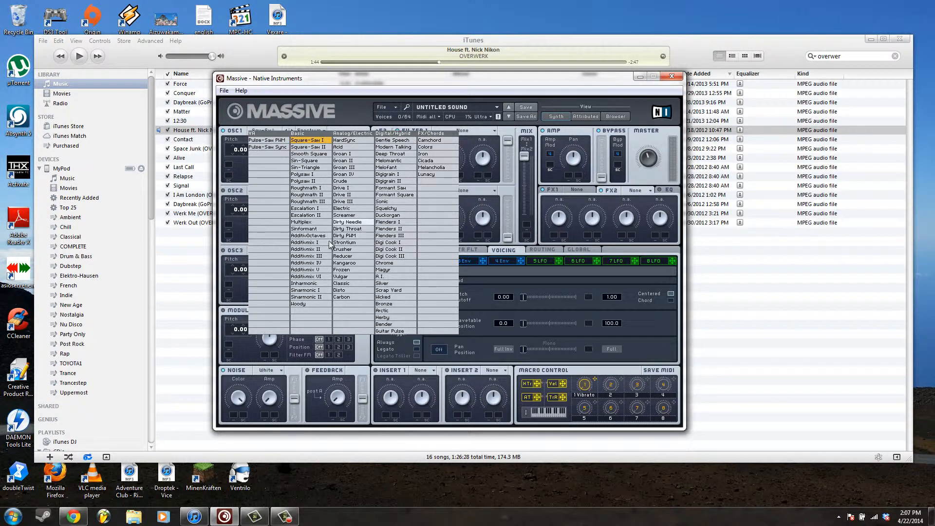
click(316, 136)
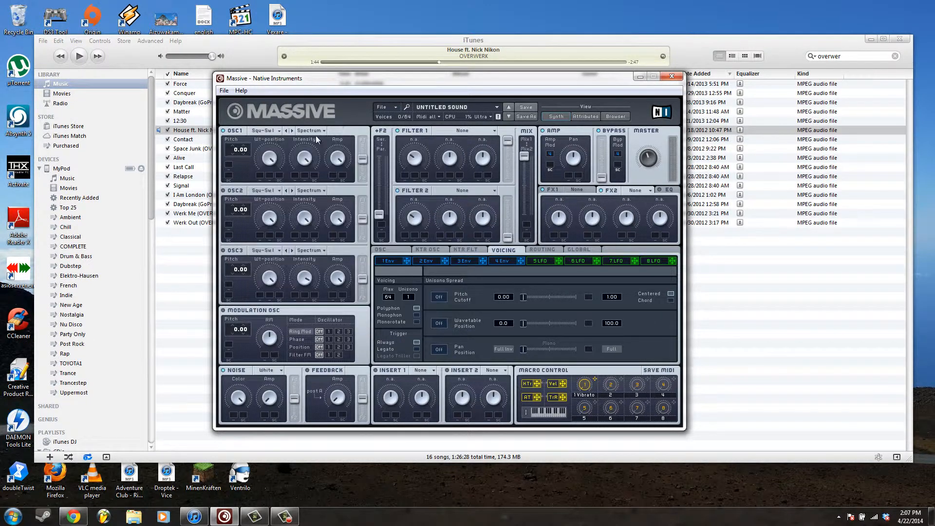
click(312, 133)
click(349, 114)
- Load Sample & Hold into Insert 1 and dismiss the Windows color scheme prompt
click(424, 371)
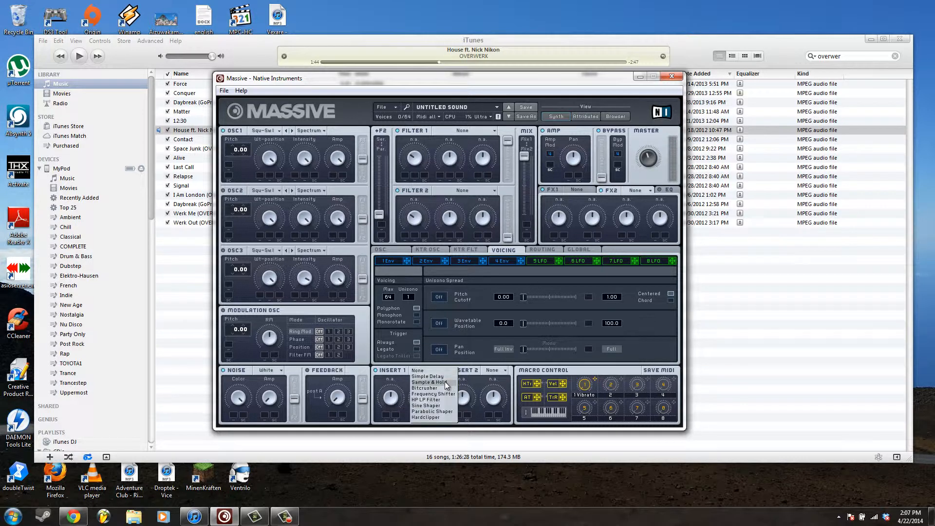
click(444, 383)
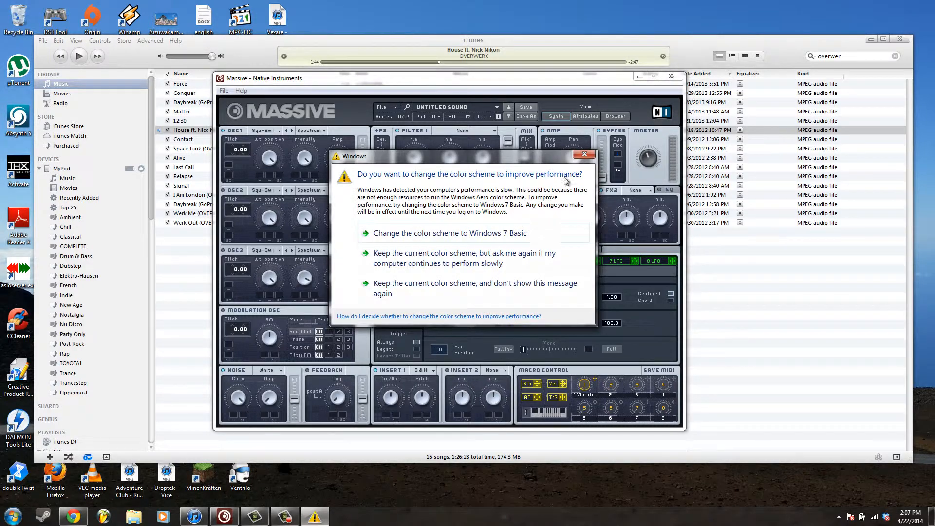
click(584, 154)
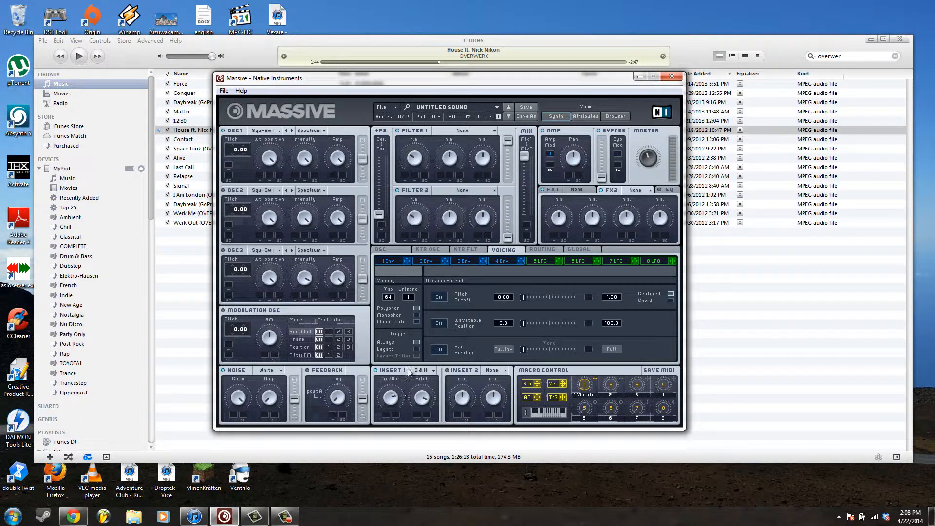
drag(407, 368, 407, 338)
- Set Filter 1 to Lowpass 4 and turn its cutoff down
click(465, 130)
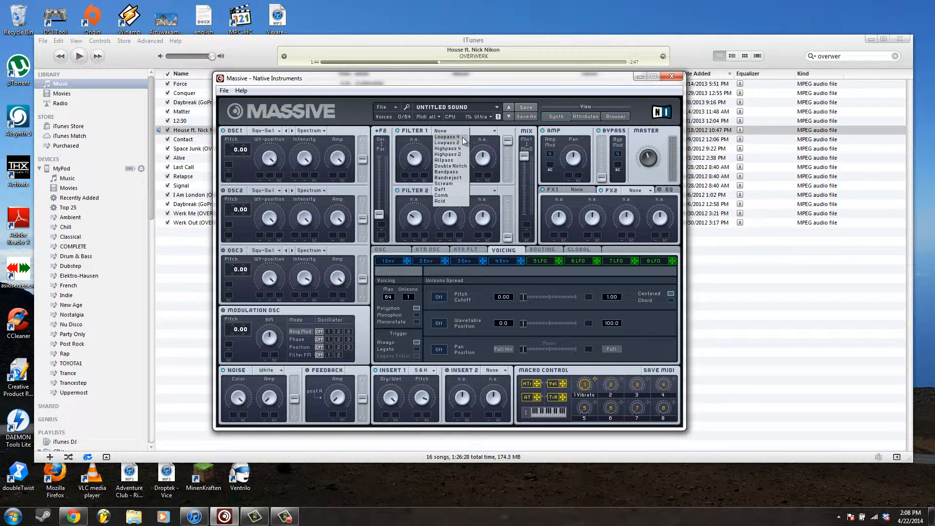
click(462, 138)
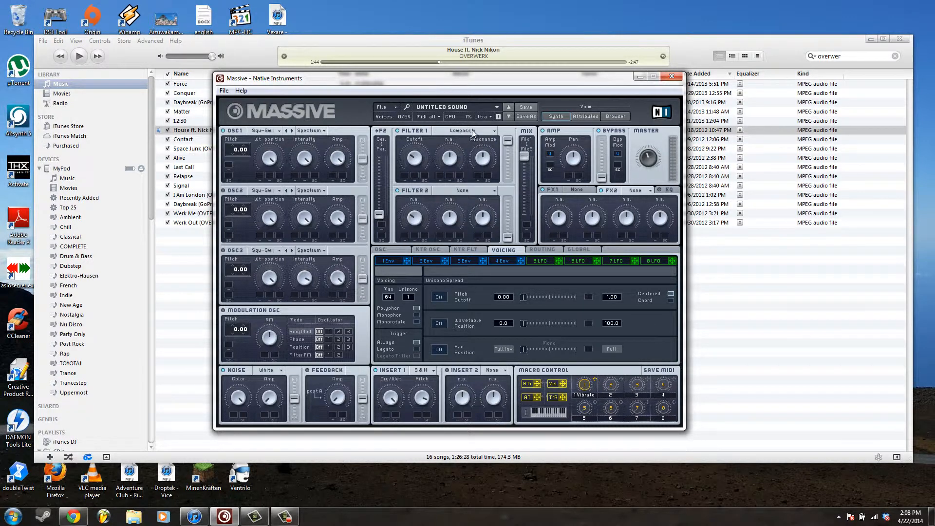
click(472, 130)
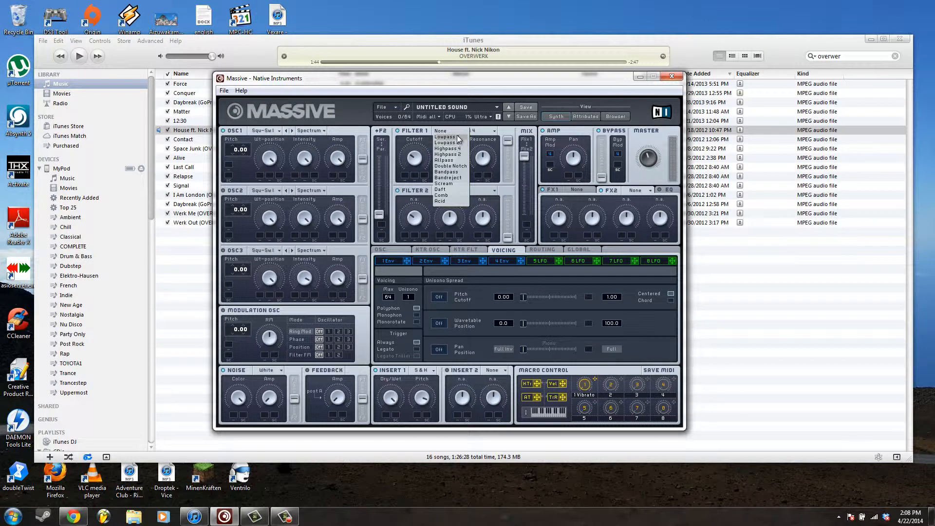
click(458, 139)
drag(415, 165, 415, 184)
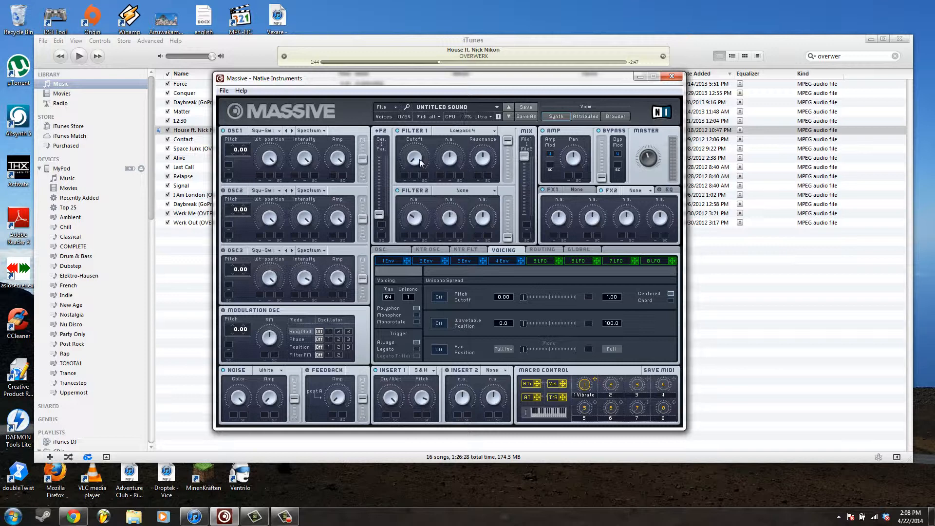
drag(422, 142, 420, 179)
- Set the pitch of oscillator 1 to -12.00
drag(236, 160, 238, 161)
drag(419, 157, 419, 157)
click(463, 130)
click(428, 104)
- Sweep Filter 1's cutoff and resonance, resetting the resonance to its default
drag(482, 158, 483, 195)
drag(415, 158, 415, 127)
drag(482, 158, 483, 115)
drag(482, 158, 482, 136)
double_click(483, 158)
- Select the Square-Saw I wavetable for oscillator 1
click(266, 130)
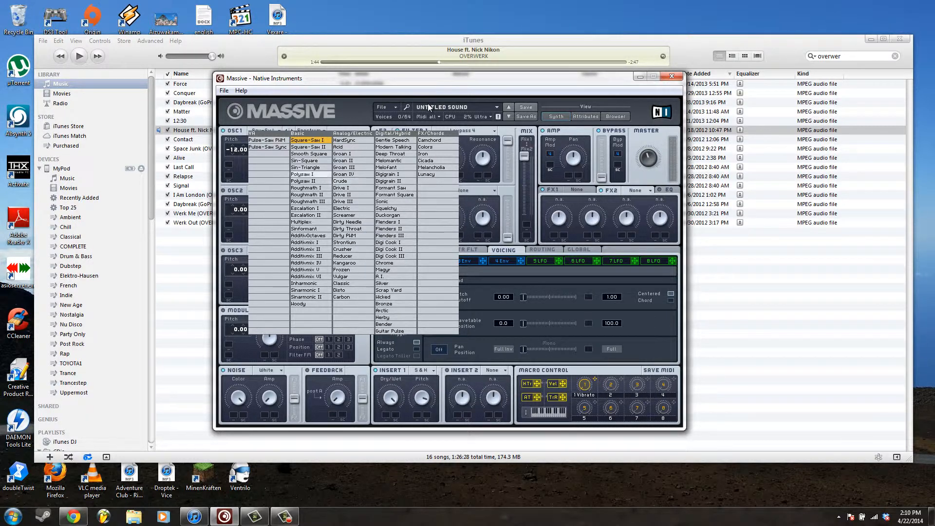
click(308, 140)
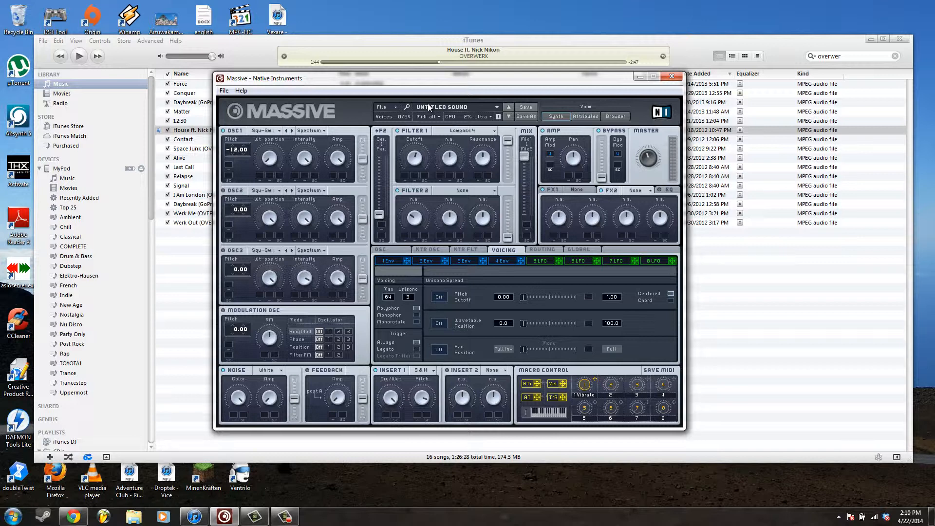
- Configure the voicing with unisono 4, pan position spread on, Monophon mode and the Legato Triller trigger
drag(409, 297, 408, 292)
click(439, 349)
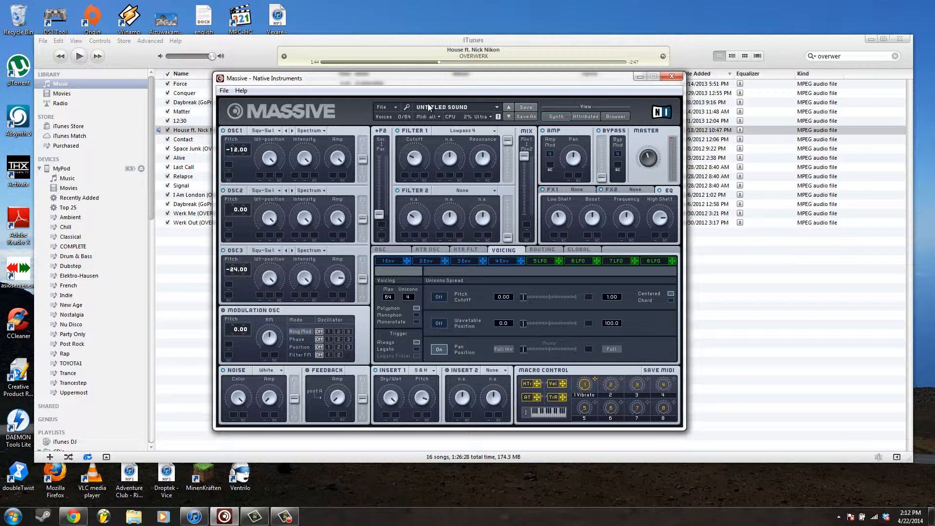
click(416, 315)
click(417, 356)
- Adjust the glide time in the oscillator settings
click(381, 249)
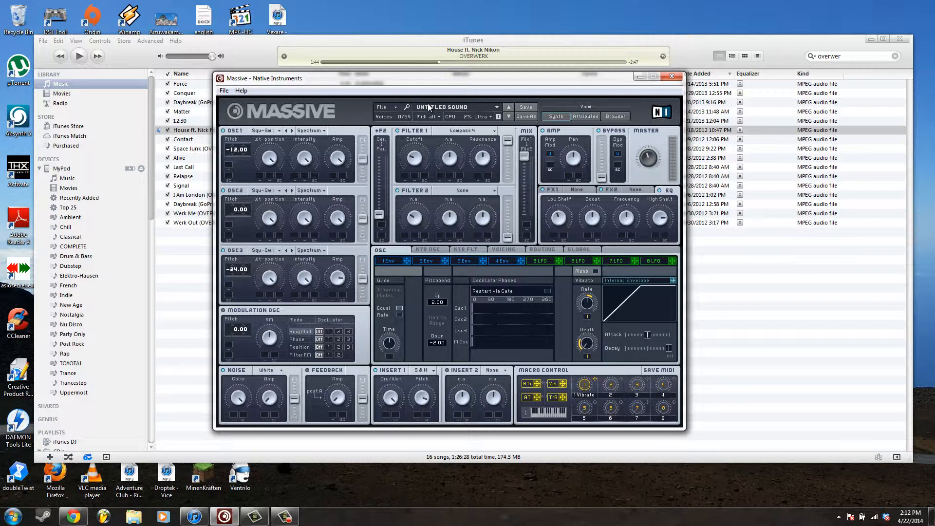
drag(389, 343, 389, 340)
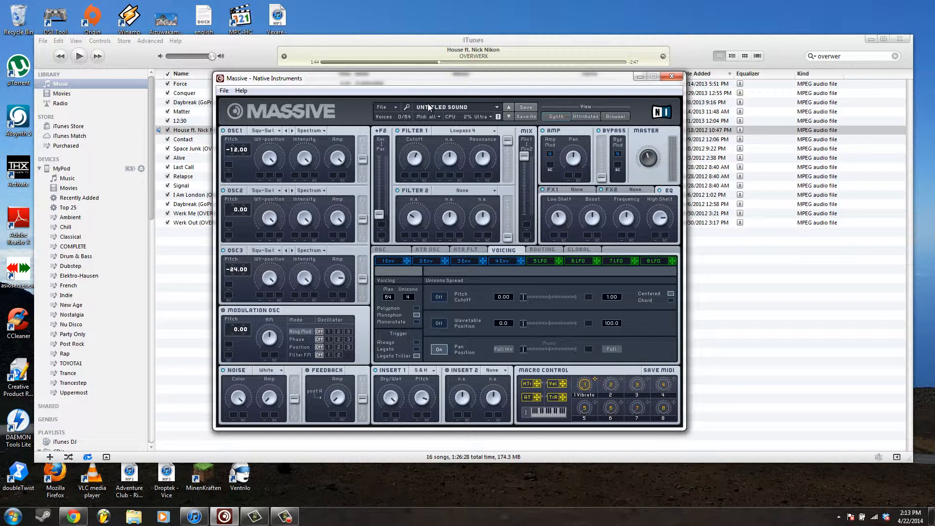
- Try the Scream and Daft filter types in Filter 1 and turn down the cutoff
click(462, 131)
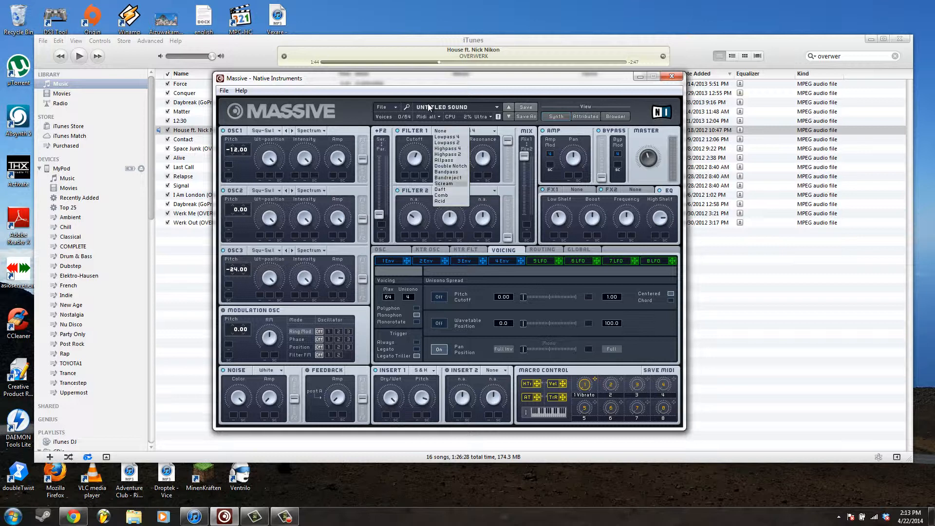
key(Return)
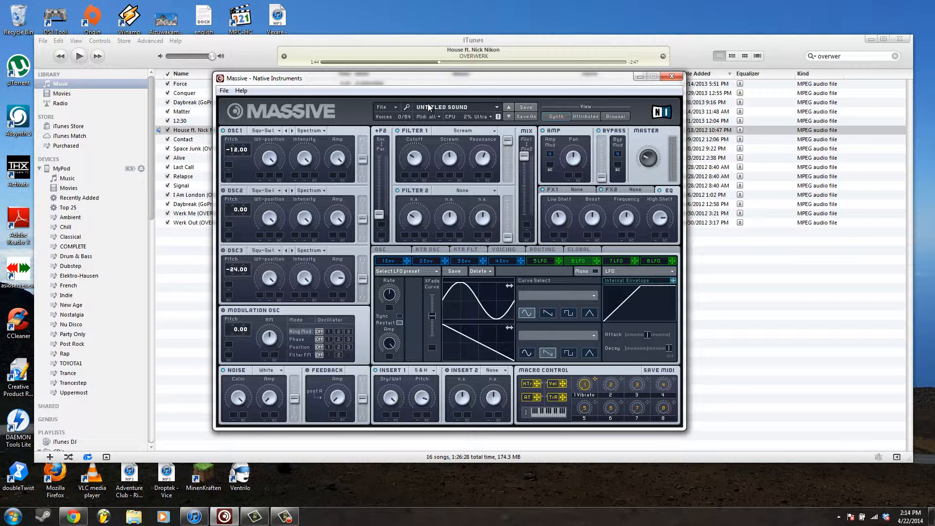
click(463, 131)
click(451, 190)
drag(414, 158, 414, 181)
- Load the Tele Tube effect into FX1 and adjust its drive
click(577, 190)
click(576, 190)
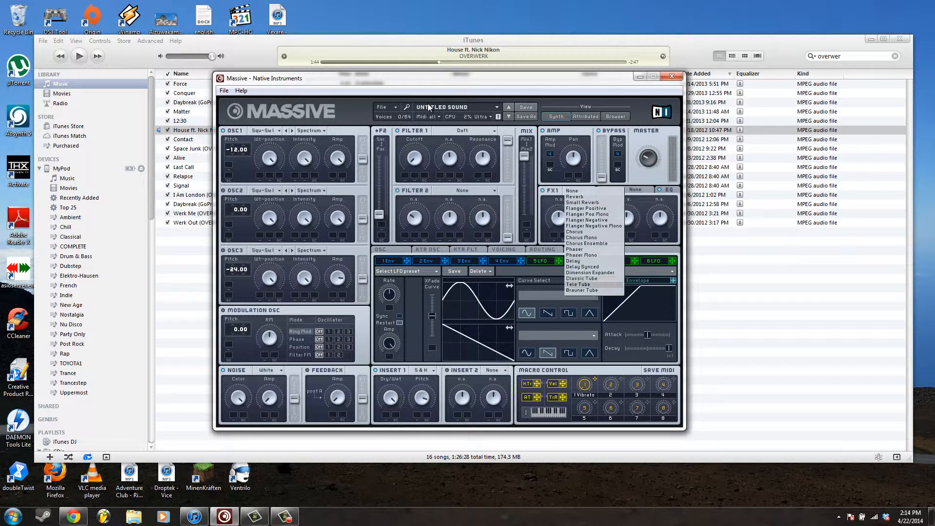
click(578, 284)
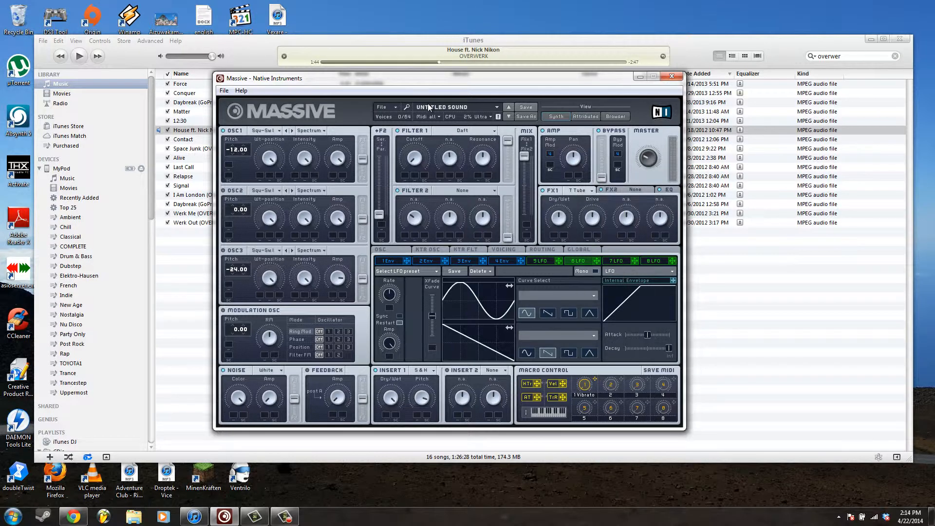
click(578, 190)
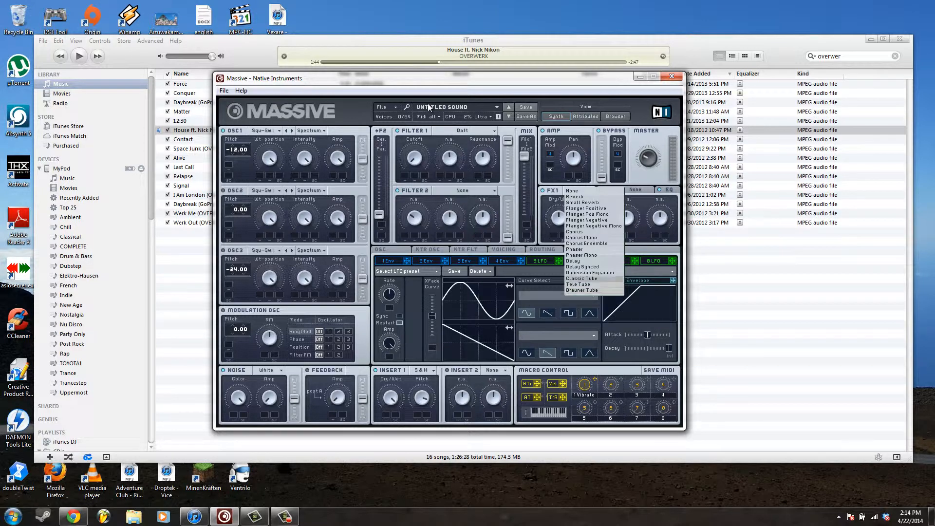
click(578, 285)
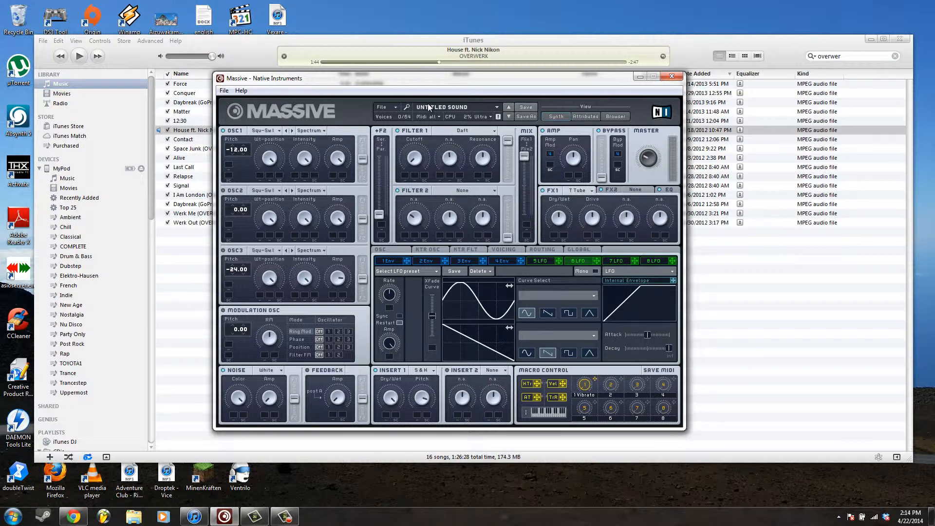
mouse_move(592, 218)
mouse_down()
mouse_move(593, 231)
mouse_move(558, 223)
mouse_move(558, 232)
mouse_up()
- Set Filter 1 back to Lowpass 4 and reselect Tele Tube for FX1
click(462, 130)
click(447, 136)
click(581, 190)
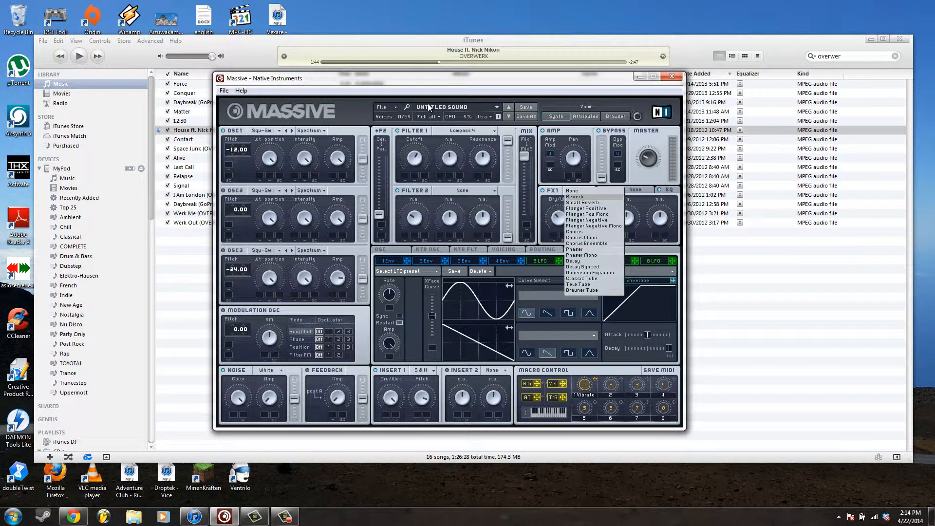
click(578, 284)
- Load the Dimension Expander into FX2 and adjust its dry/wet mix
click(635, 189)
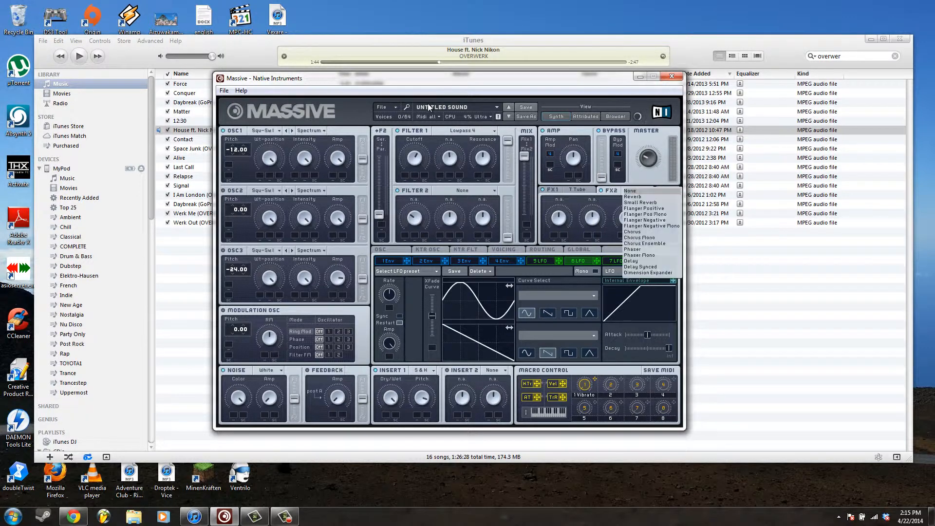
click(648, 273)
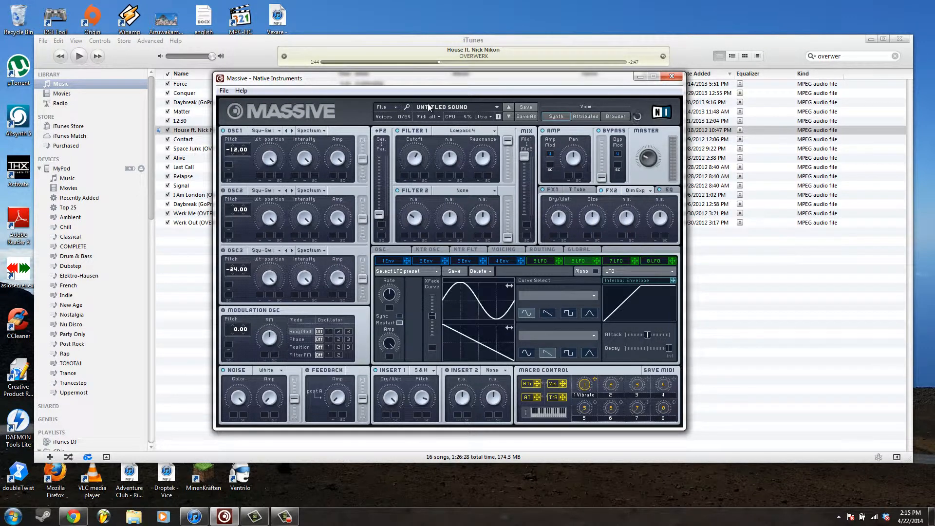
click(504, 249)
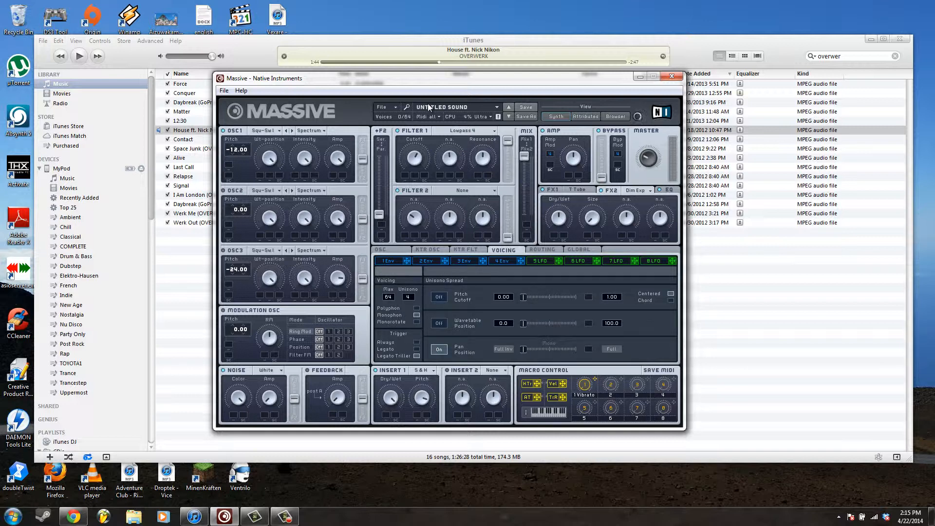
mouse_move(558, 218)
mouse_down()
mouse_move(559, 231)
mouse_move(558, 212)
mouse_up()
click(638, 191)
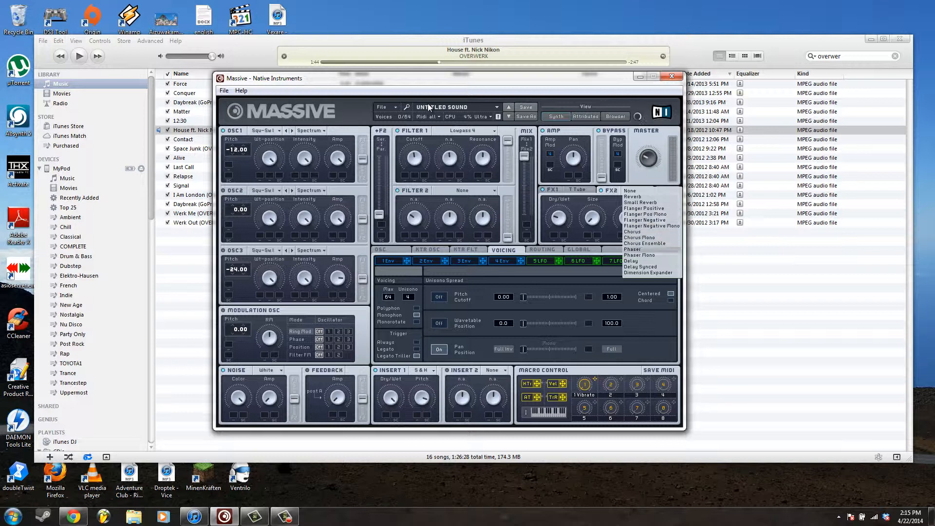
- Return to the FX1 settings, keeping Tele Tube as the effect
click(578, 190)
click(578, 190)
click(580, 190)
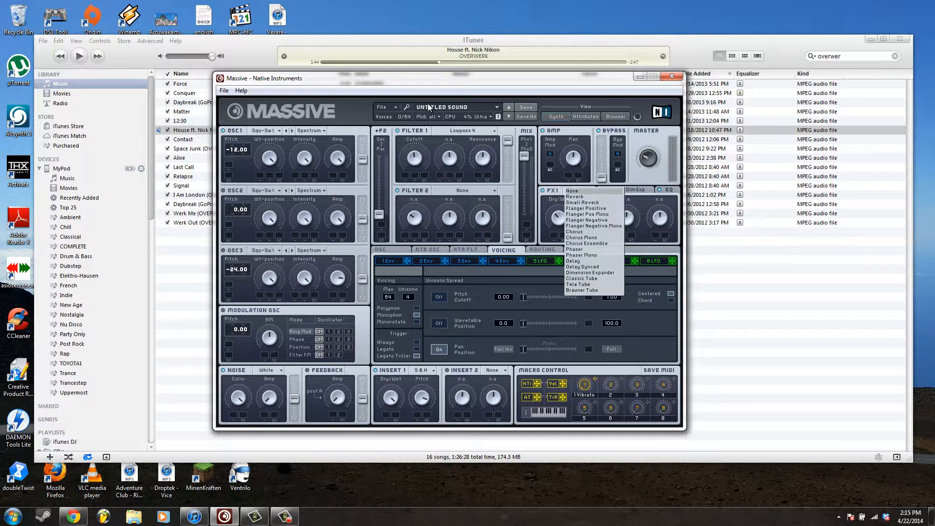
click(578, 285)
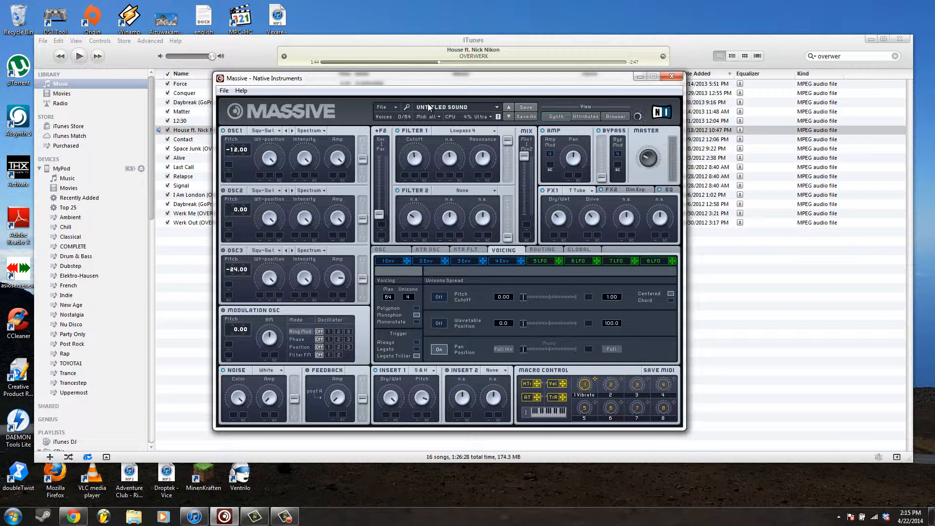
- Route the modulation oscillator's phase modulation to oscillator 1
click(387, 250)
click(503, 250)
click(329, 339)
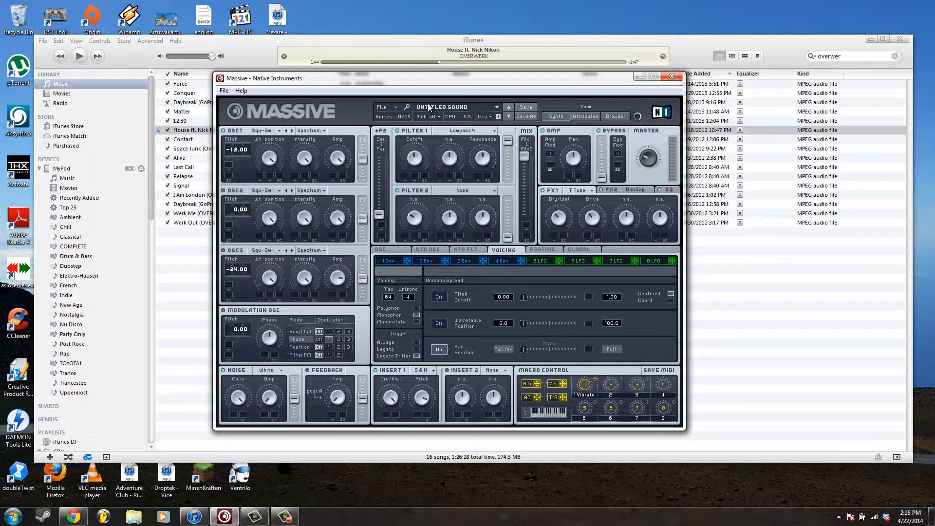
click(494, 370)
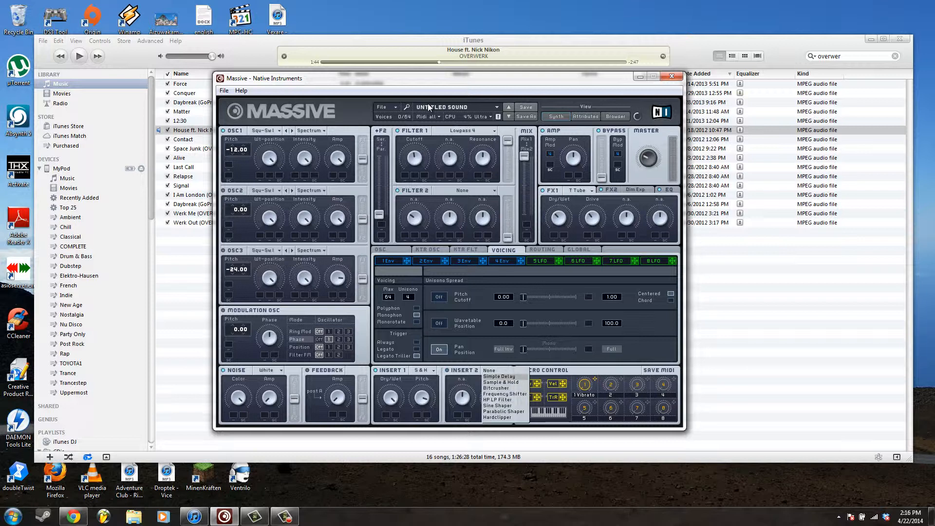
click(429, 104)
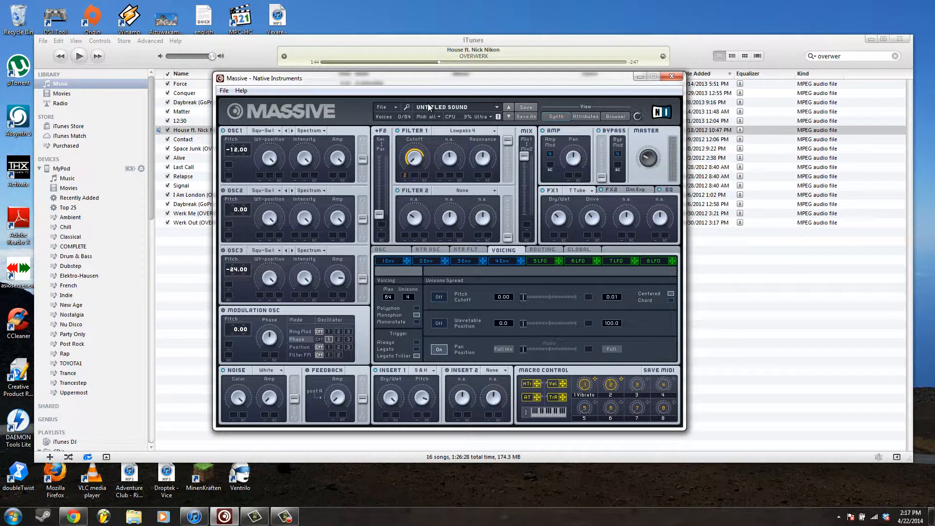
- Enable the Pitch Cutoff unisono spread at its maximum slider amount, and show the FX2 settings
click(438, 296)
drag(523, 297, 576, 296)
click(611, 190)
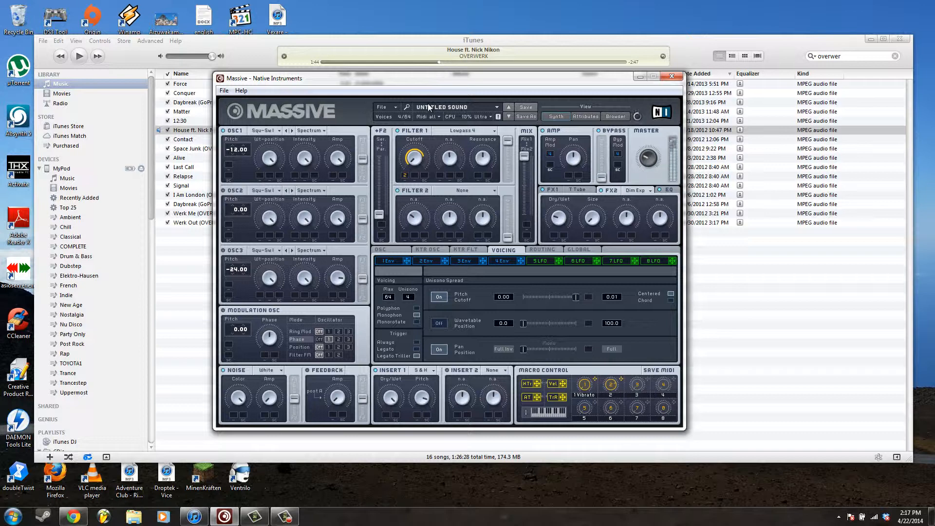
- Compare the sound with the Pitch Cutoff unisono spread off and on, and label macro control 2 Cutoff
click(439, 296)
click(439, 296)
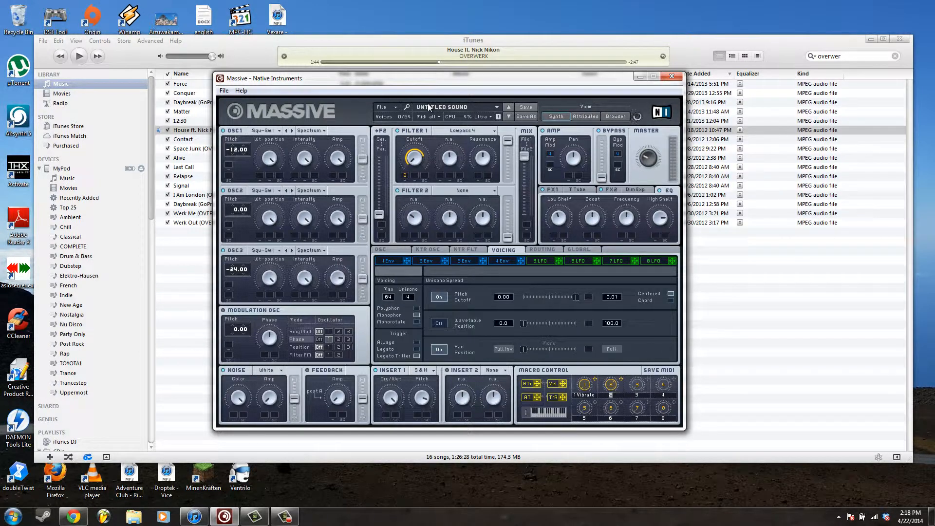
key(BackSpace)
text(Cutoff)
- Try the A.I. wavetable in Bend + mode on oscillator 1 while varying its intensity
click(266, 131)
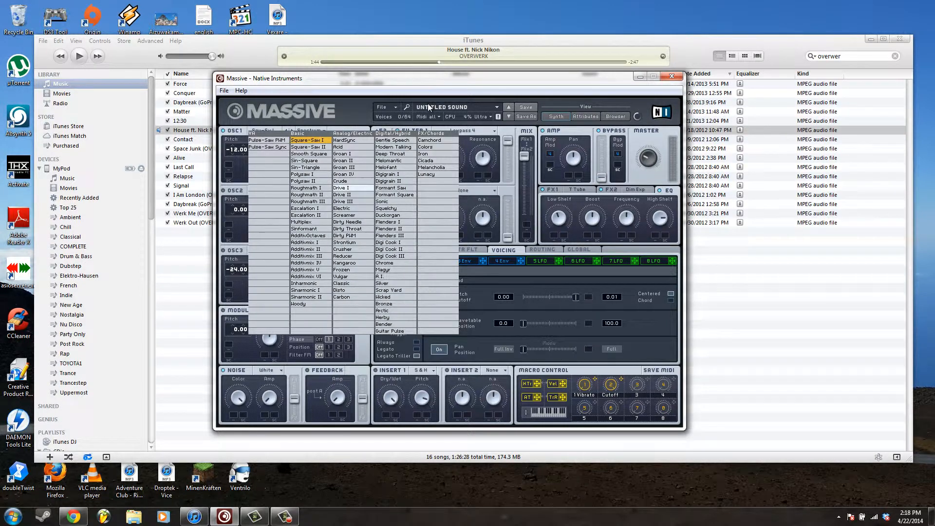
click(379, 276)
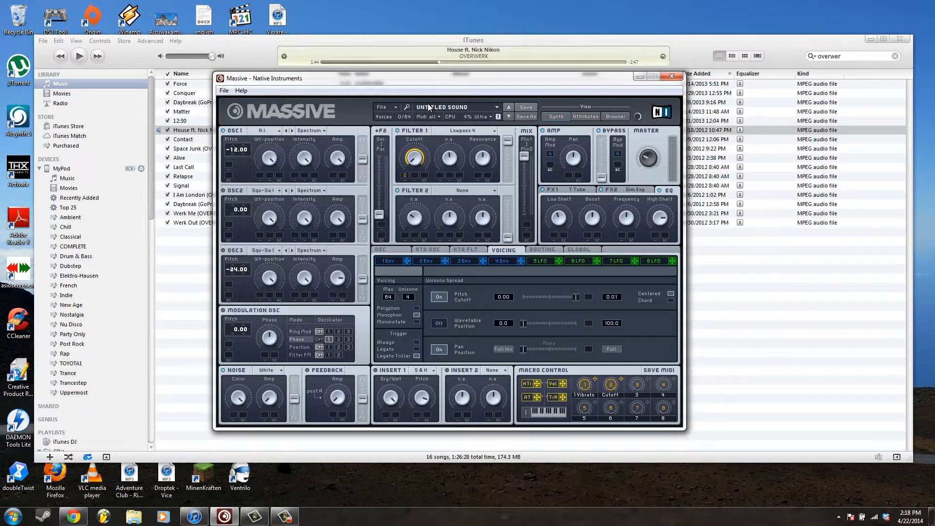
click(310, 131)
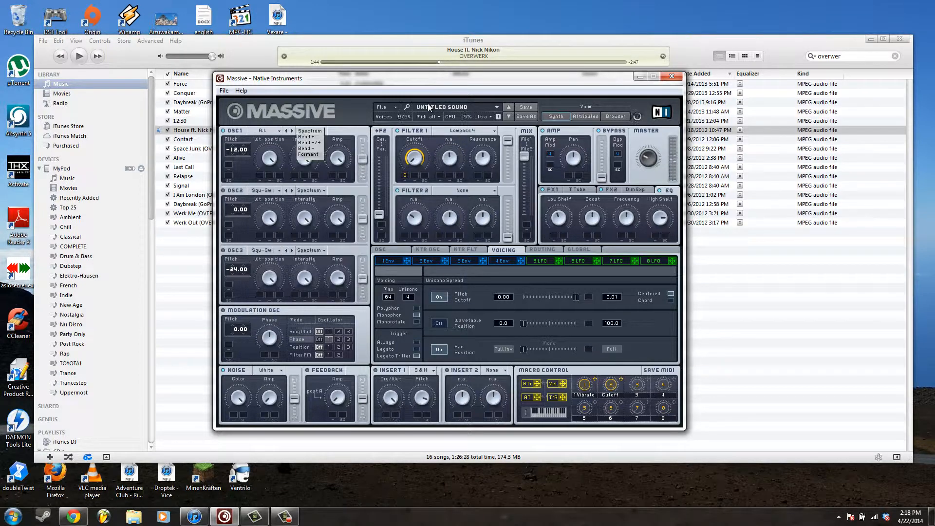
click(305, 137)
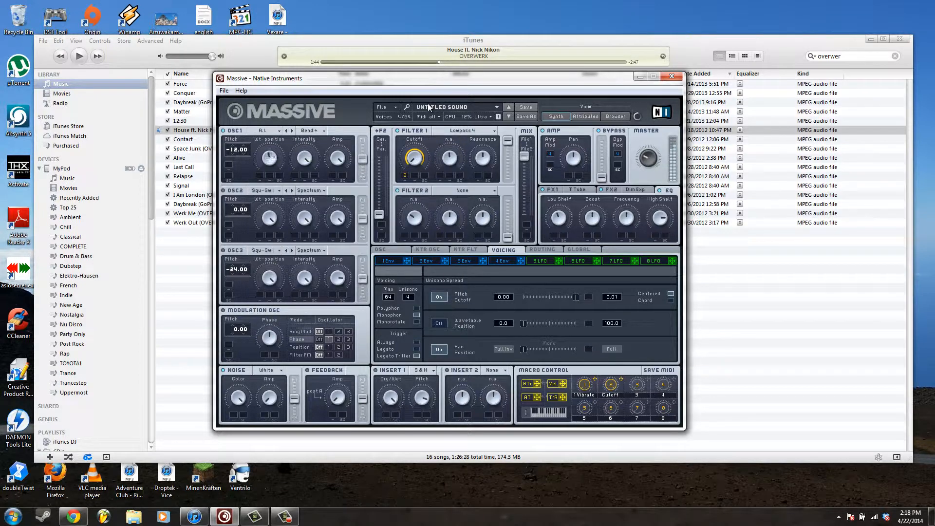
mouse_move(305, 158)
mouse_down()
mouse_move(305, 195)
mouse_move(304, 161)
mouse_move(304, 183)
mouse_up()
drag(304, 158, 305, 119)
- Return oscillator 1 to Spectrum mode and load the Modern Talking wavetable
click(265, 131)
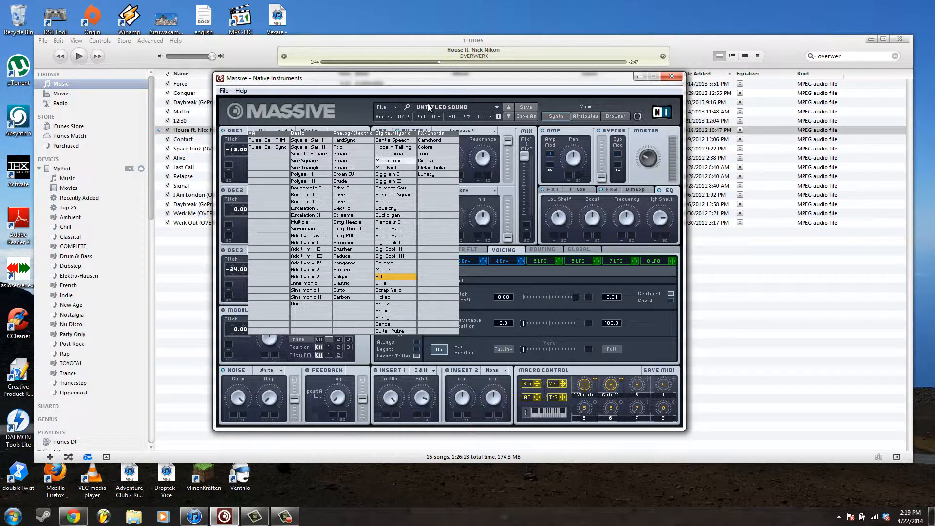
click(273, 235)
click(312, 130)
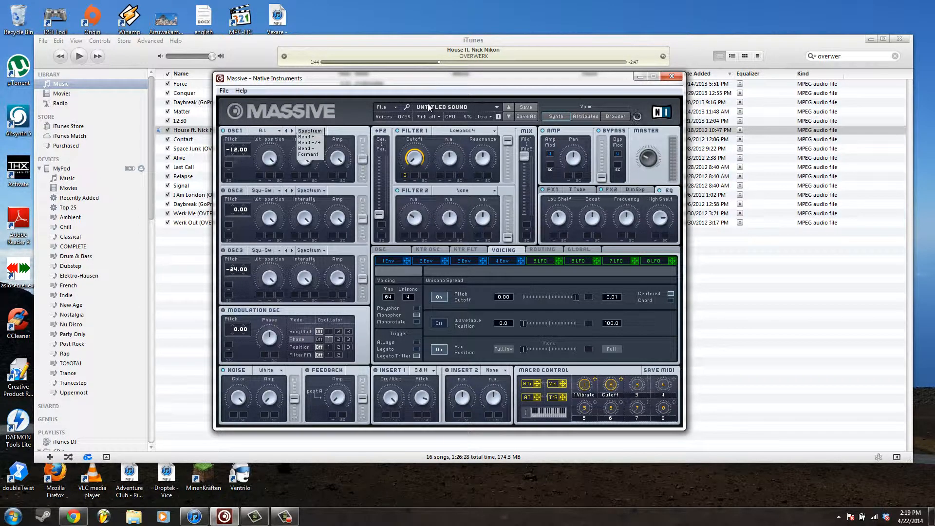
click(310, 133)
click(266, 130)
click(396, 147)
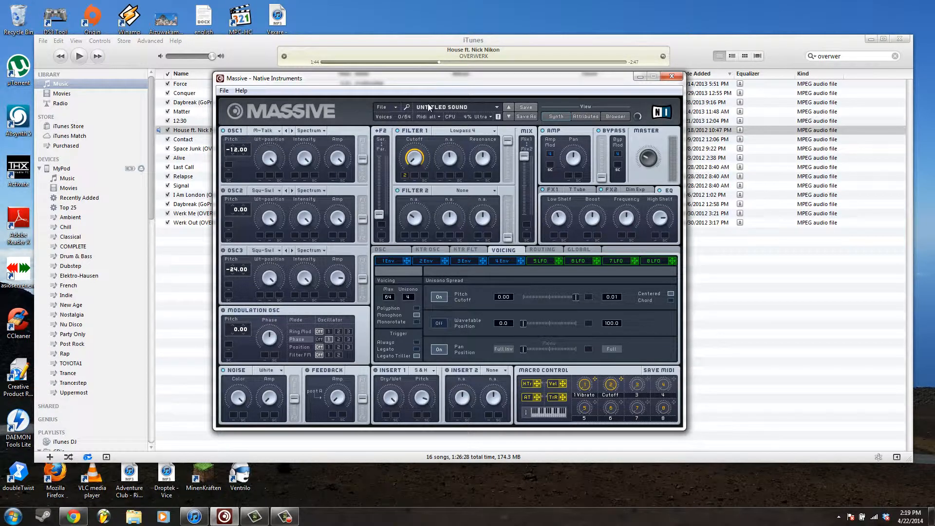
- Set oscillator 1's pitch to 0.00 and adjust its wavetable position, keeping the Modern Talking wavetable
drag(270, 158, 269, 196)
double_click(237, 149)
mouse_move(269, 158)
mouse_down()
mouse_move(269, 207)
mouse_move(270, 175)
mouse_up()
click(263, 130)
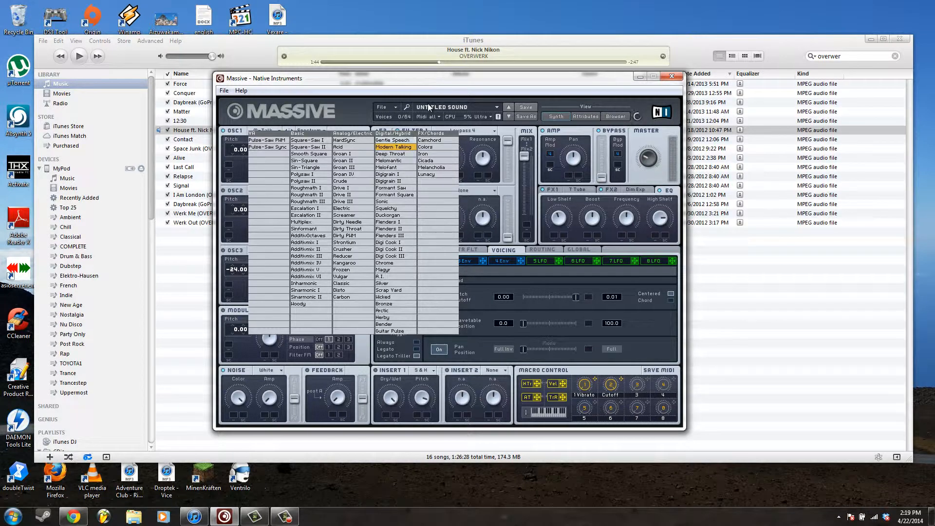
click(393, 147)
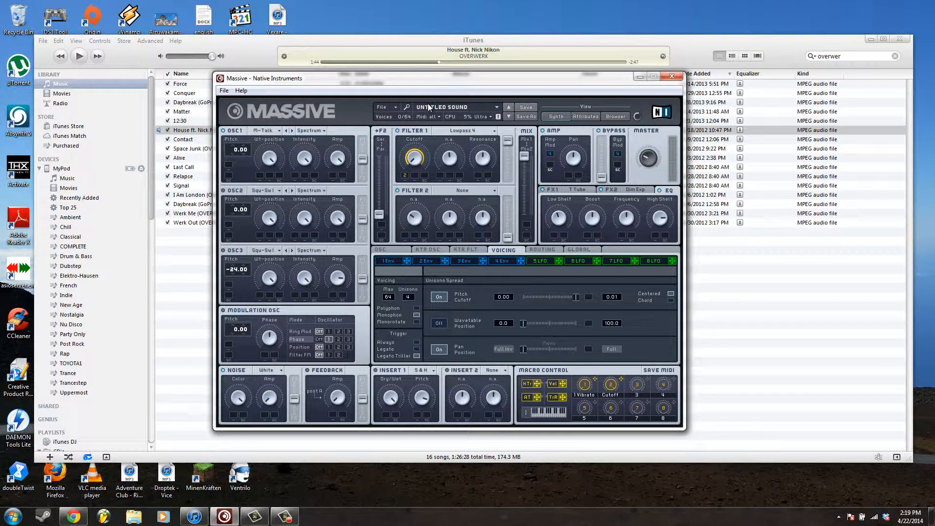
- Turn off the modulation oscillator's phase modulation, and dismiss the Windows color scheme prompt
click(319, 339)
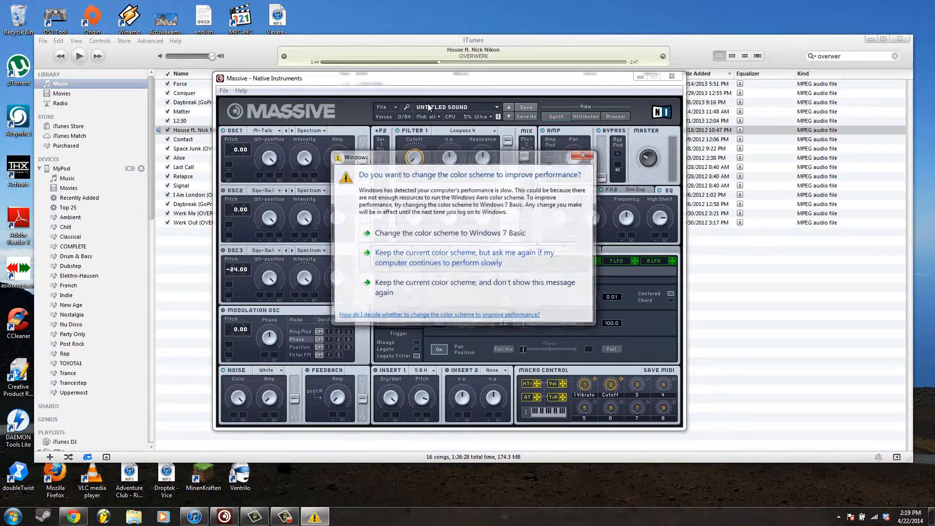
key(Escape)
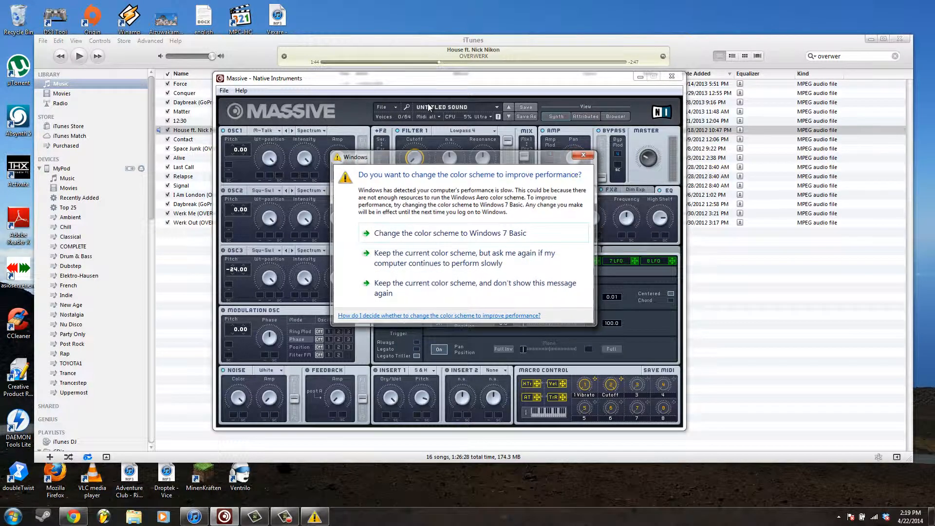